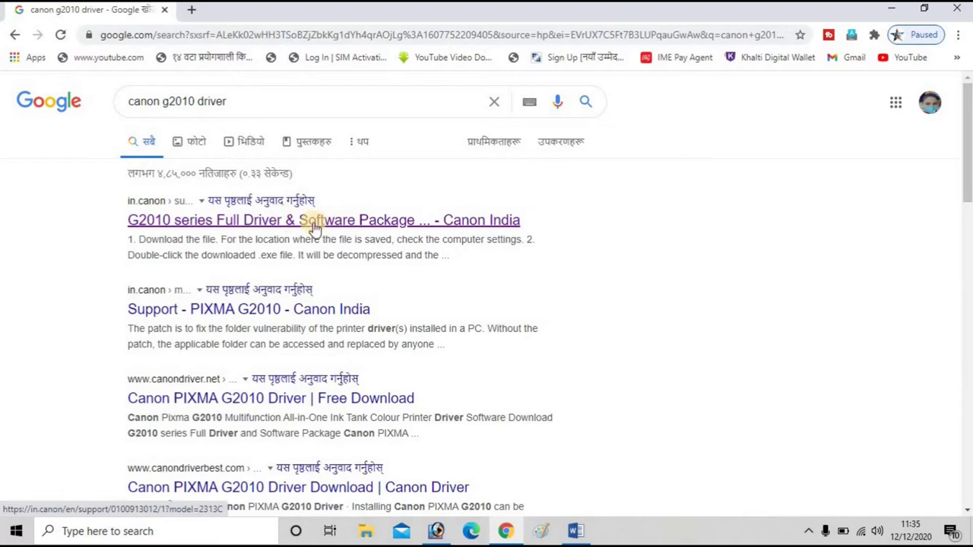
# Open the Canon India search result for the G2010 series Full Driver & Software Package and download the Windows driver.
pyautogui.click(460, 222)
pyautogui.click(315, 223)
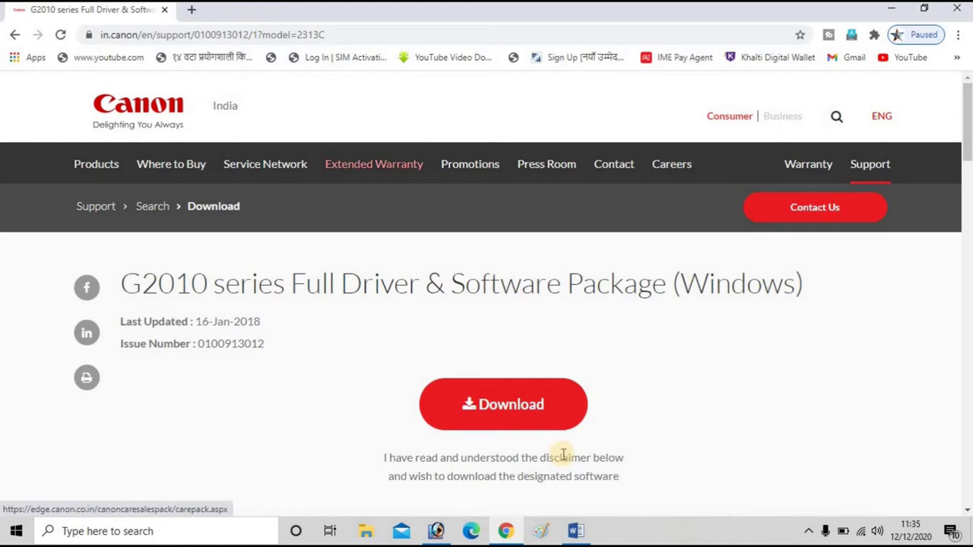
pyautogui.scroll(-1, 510, 363)
pyautogui.click(495, 338)
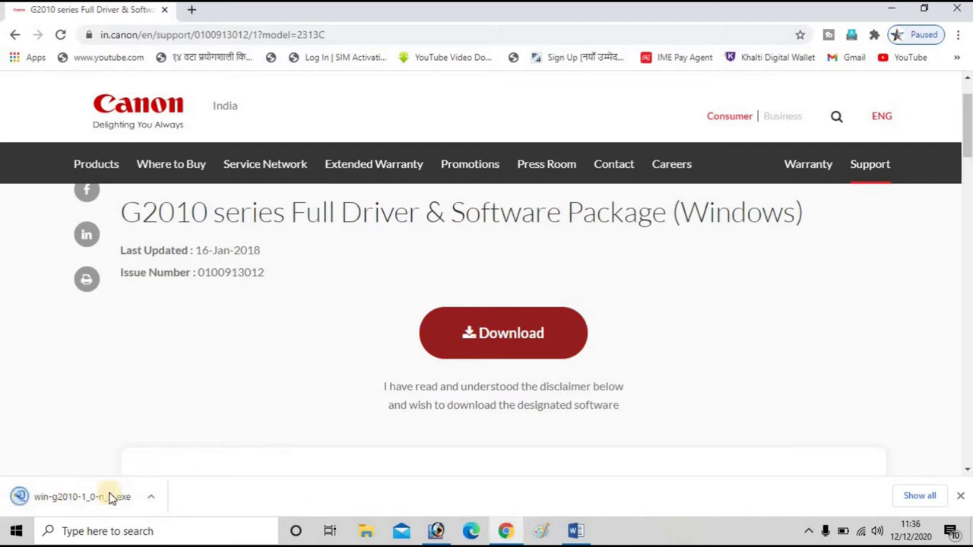
# Locate the downloaded win-g2010-1_0-n_mcd (1) file in Downloads and move it into a new folder there.
pyautogui.rightClick(67, 498)
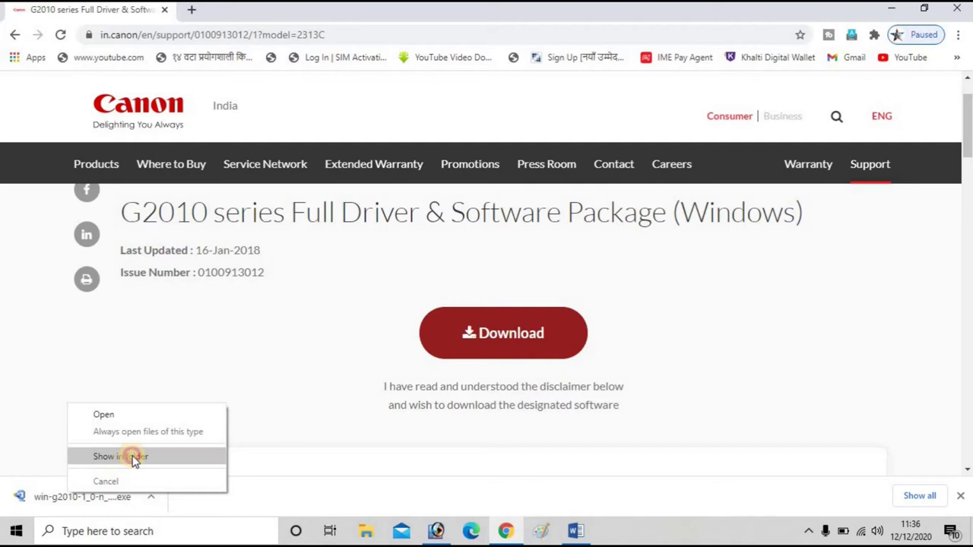
pyautogui.click(126, 463)
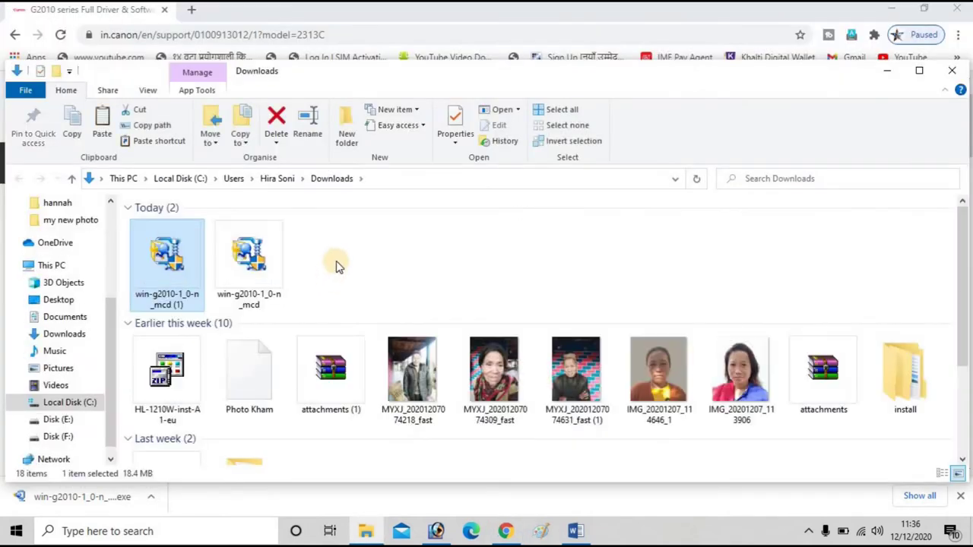
pyautogui.rightClick(168, 254)
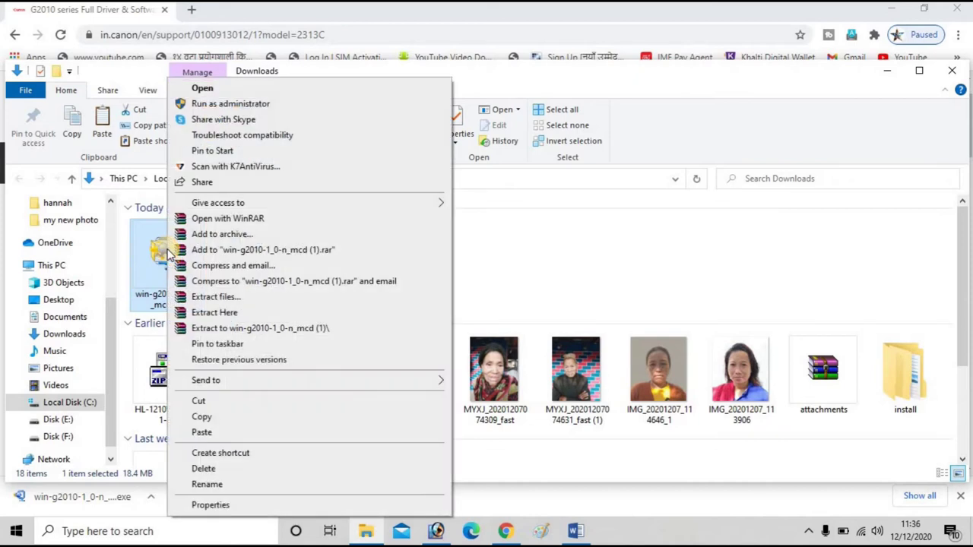
pyautogui.click(204, 416)
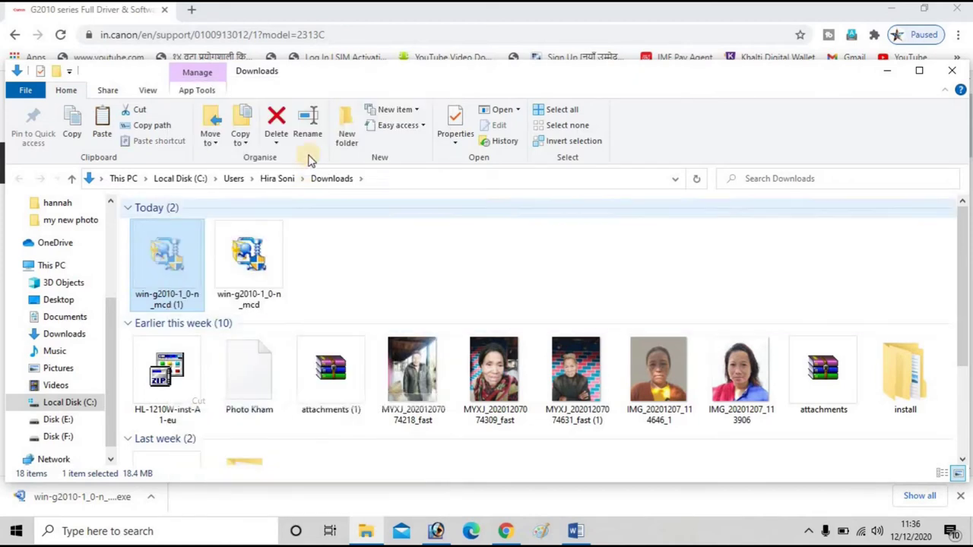
pyautogui.click(344, 131)
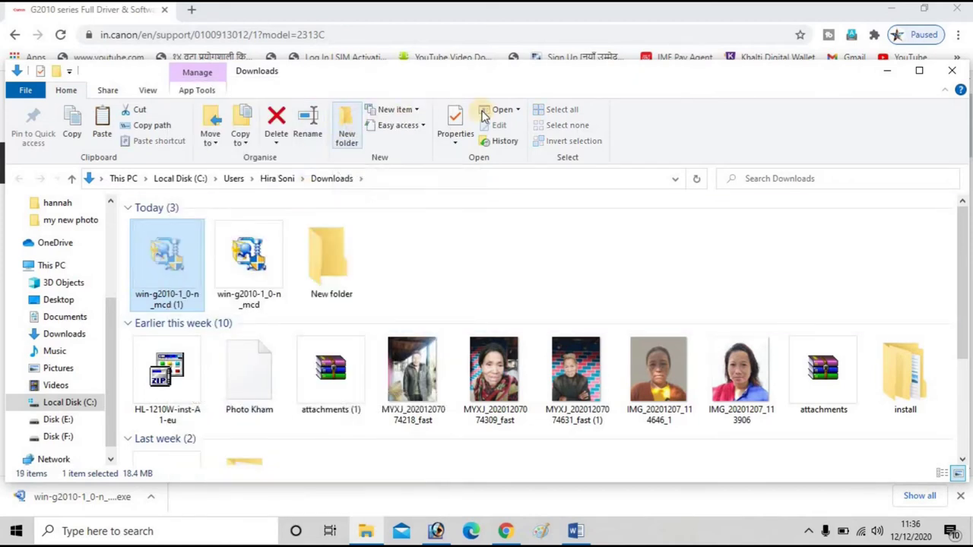
pyautogui.doubleClick(538, 73)
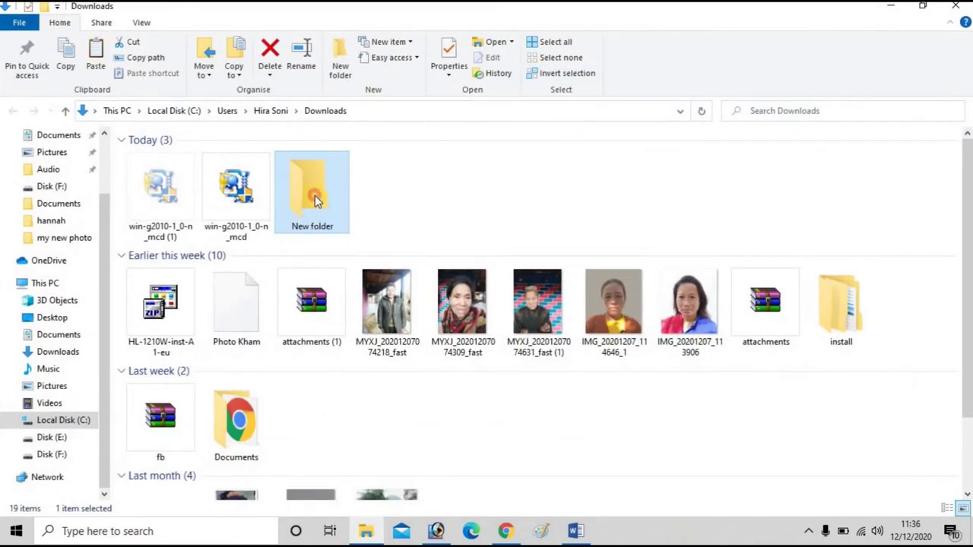
pyautogui.doubleClick(316, 199)
pyautogui.rightClick(238, 202)
pyautogui.click(267, 297)
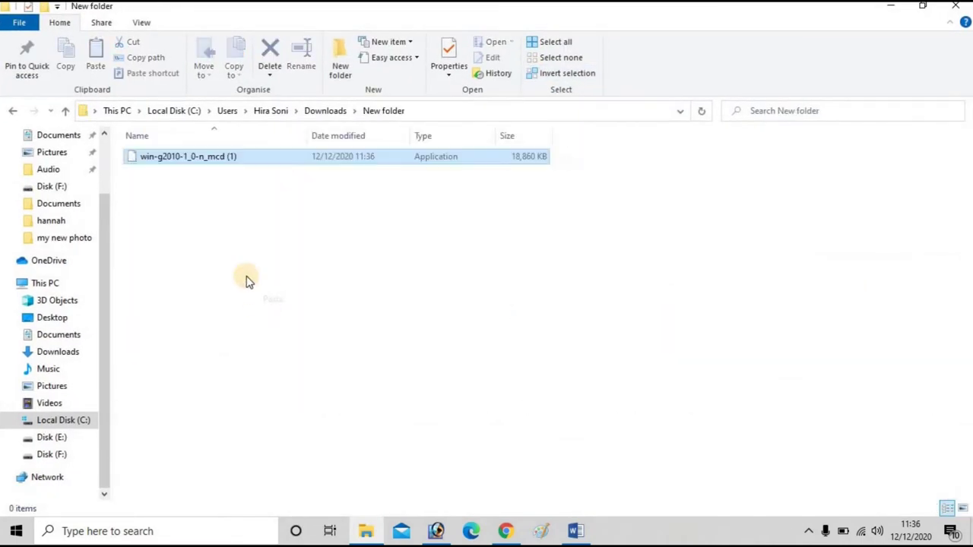
# Extract win-g2010-1_0-n_mcd (1) into the current folder and launch Msetup4 from the extracted win-g2010-1_0-n_mcd folder.
pyautogui.rightClick(195, 156)
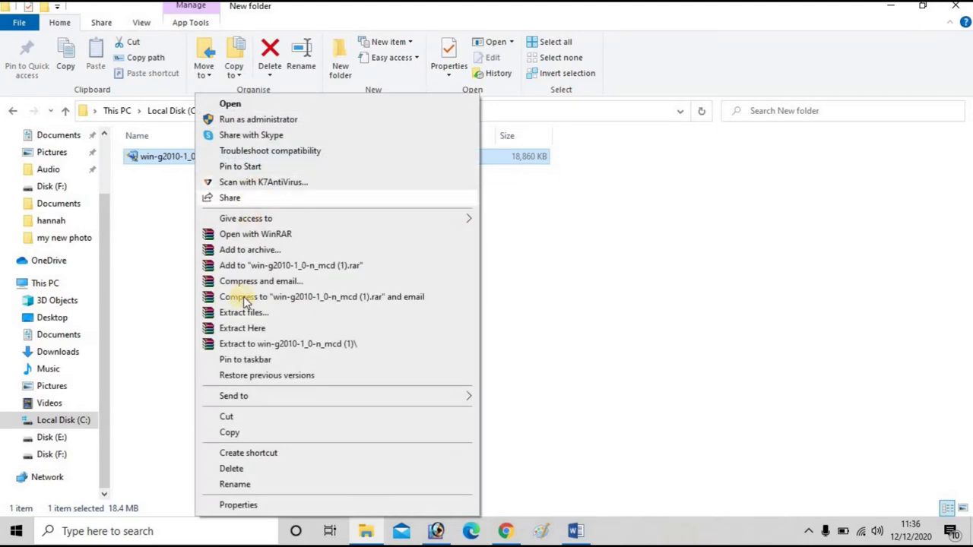
pyautogui.click(247, 329)
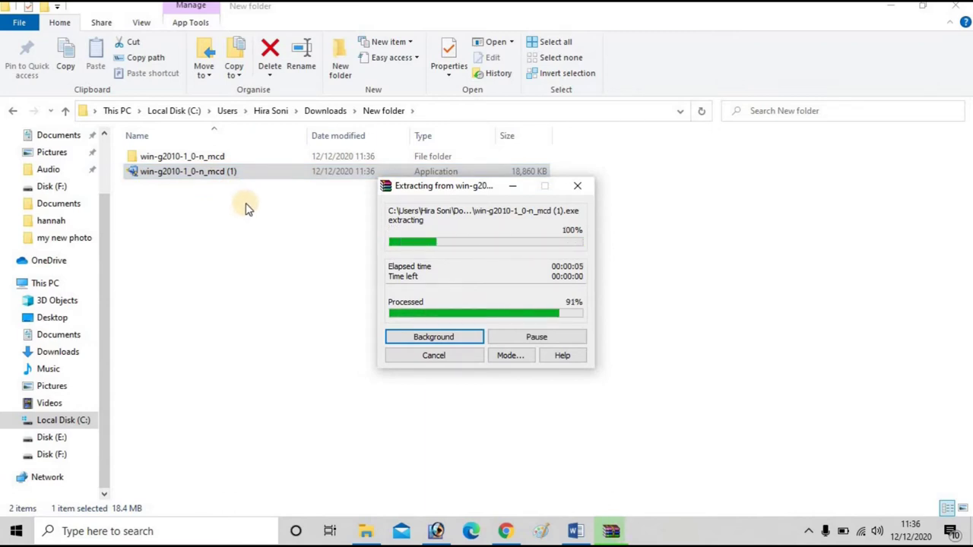
pyautogui.doubleClick(215, 160)
pyautogui.click(182, 218)
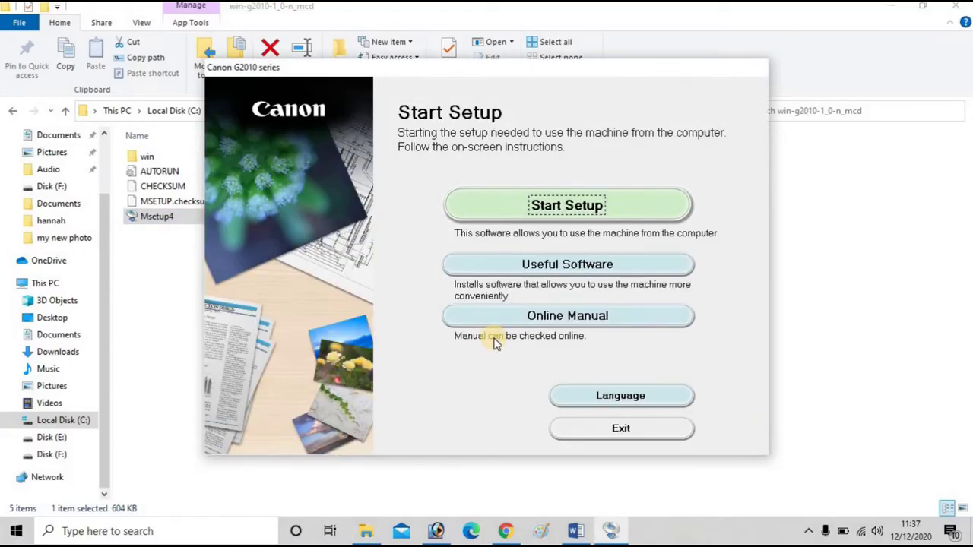
# Start the Canon G2010 series setup and choose Asia as the region and India as the country.
pyautogui.click(566, 209)
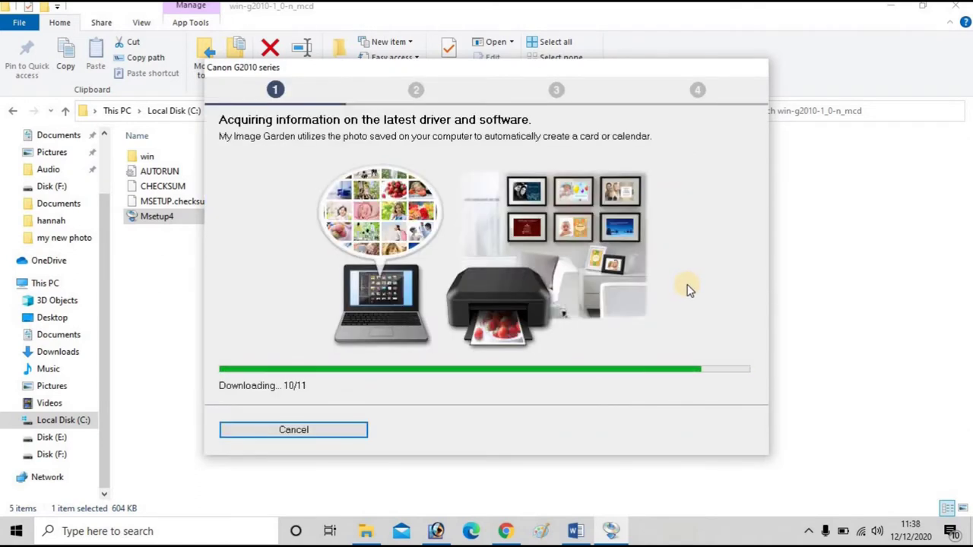
pyautogui.click(370, 160)
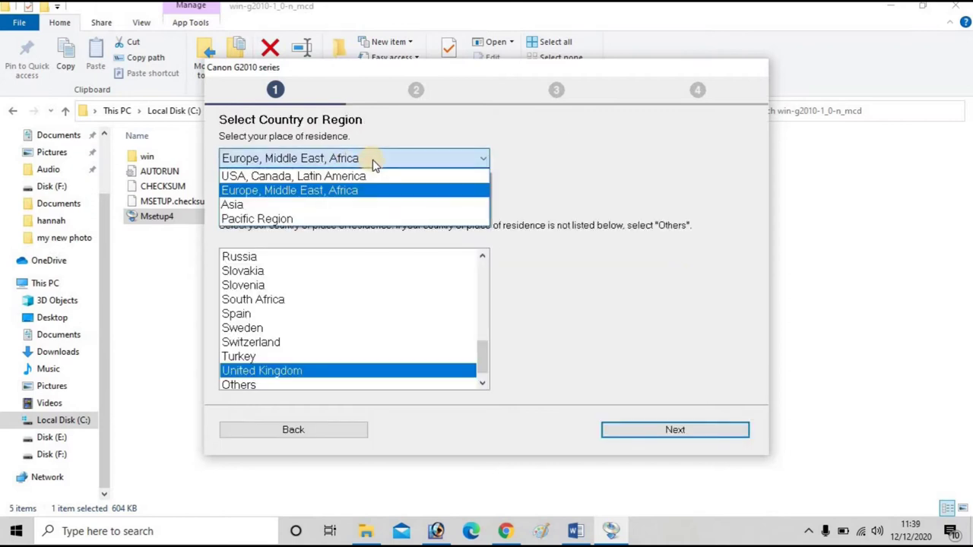
pyautogui.click(255, 206)
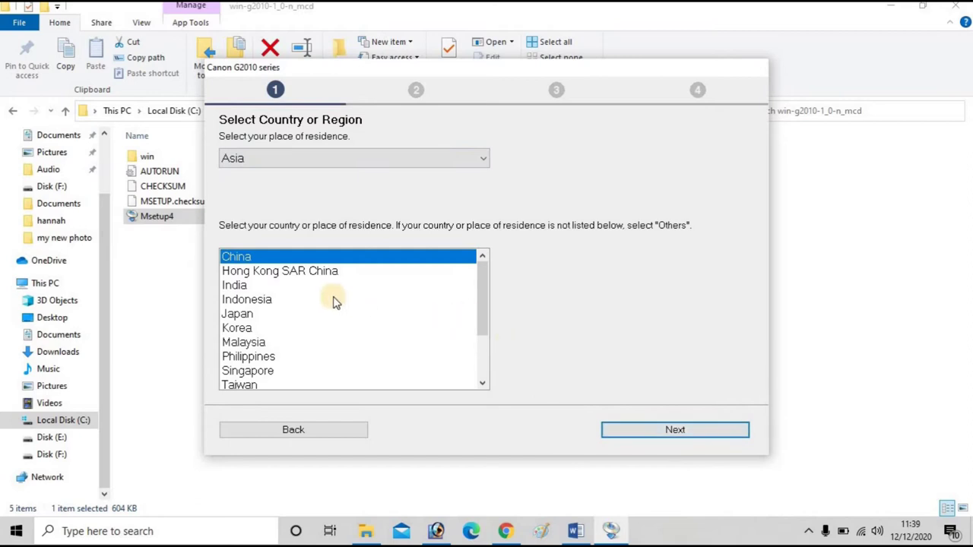
pyautogui.click(235, 287)
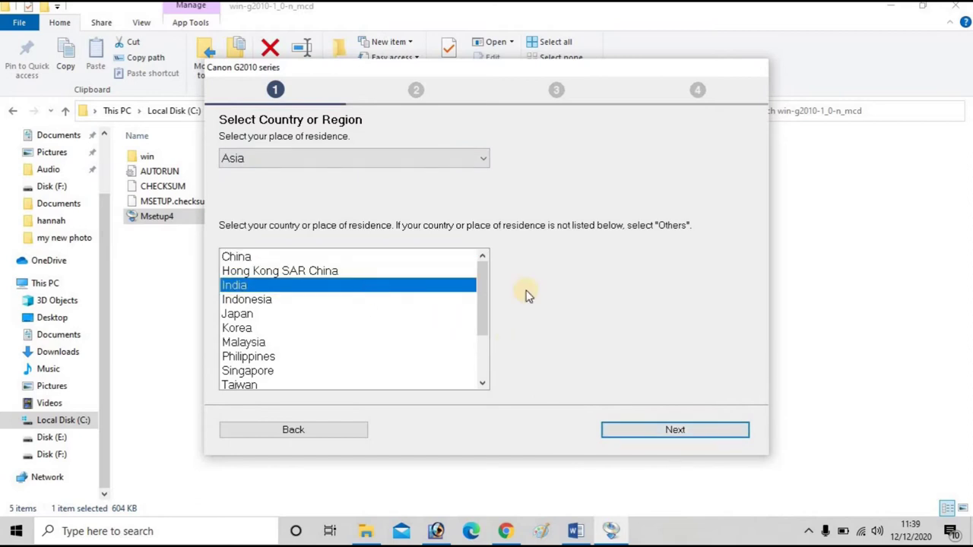
pyautogui.click(675, 430)
# Proceed through the following setup pages and accept the firewall settings with Deactivate the block enabled.
pyautogui.click(677, 433)
pyautogui.click(662, 429)
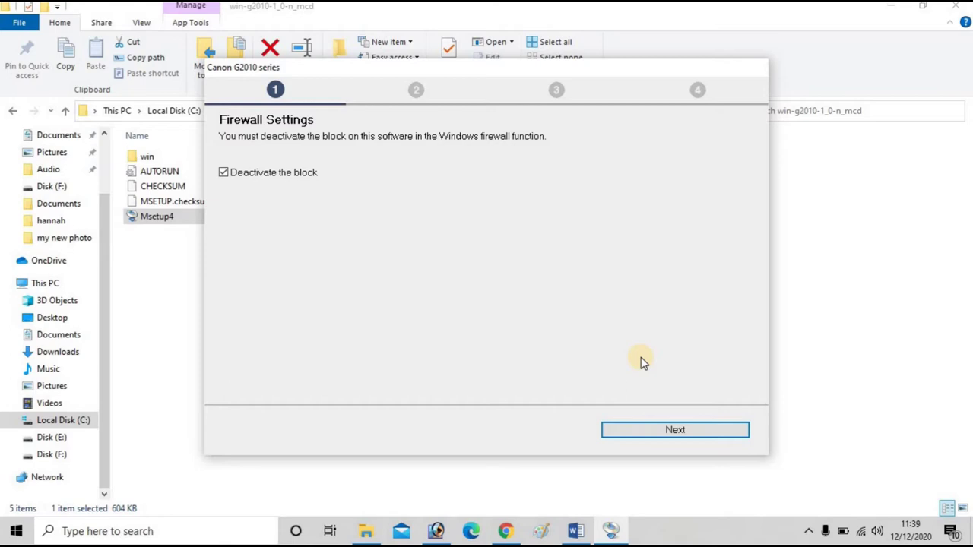
pyautogui.click(679, 429)
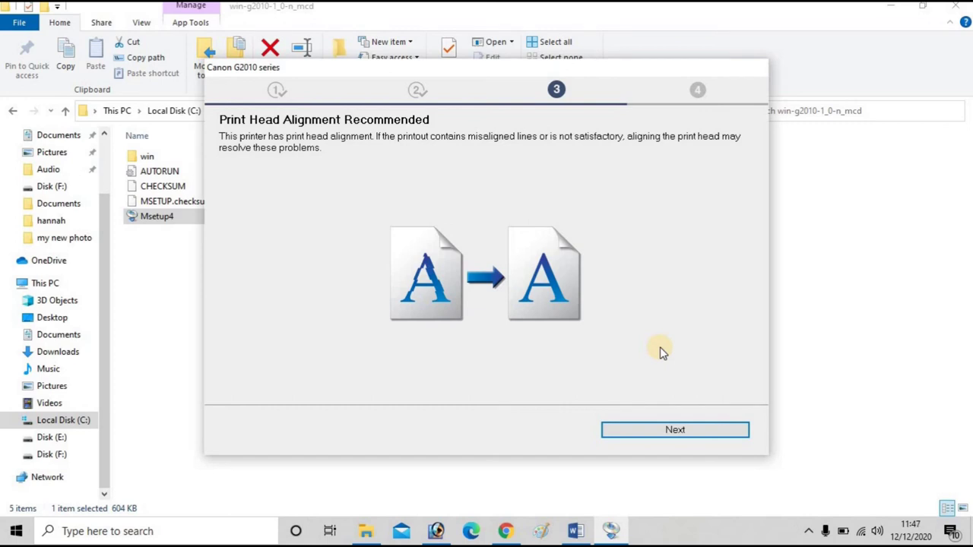
# Continue past print head alignment, skip the test print, and keep the printer set as default.
pyautogui.click(680, 431)
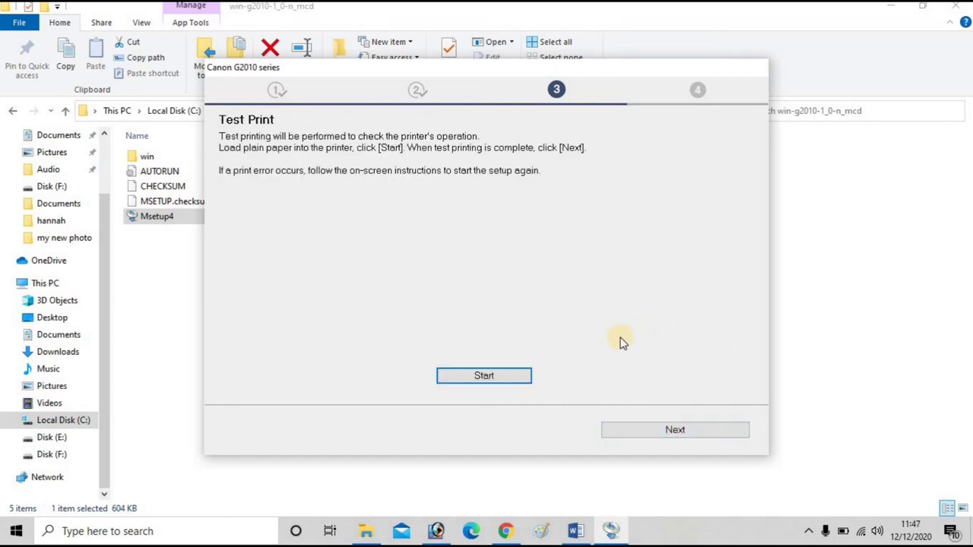
pyautogui.click(663, 432)
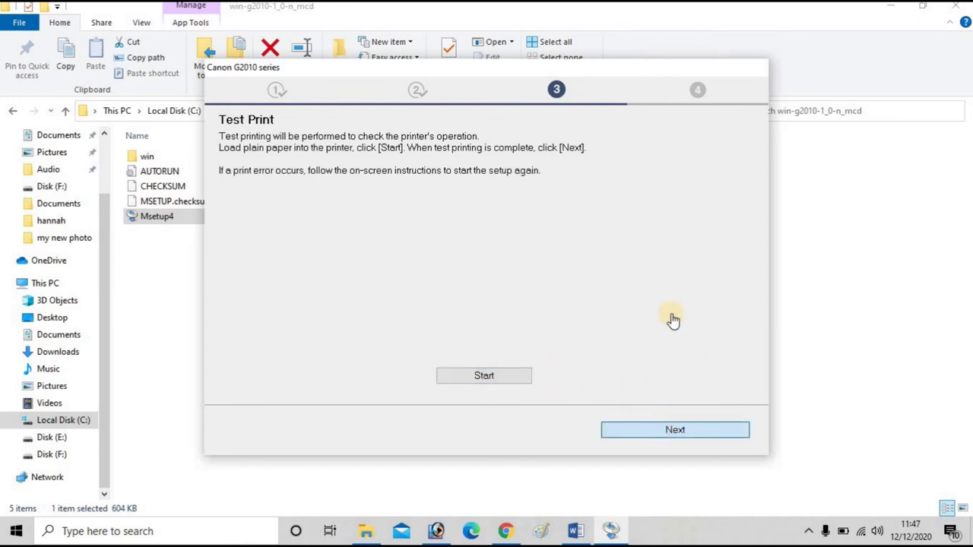
pyautogui.click(684, 431)
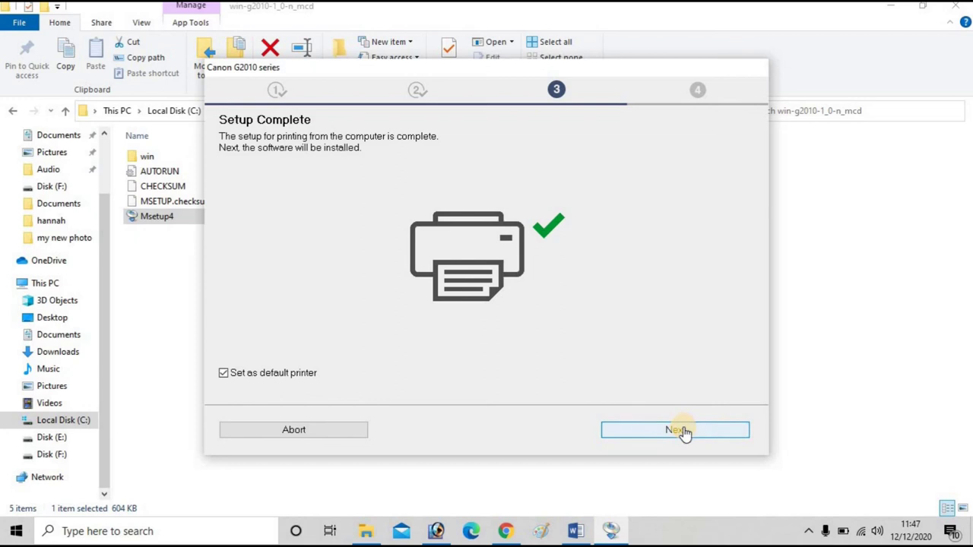
pyautogui.click(673, 430)
# Cancel the software download in the Install stage and exit the Canon setup.
pyautogui.click(532, 306)
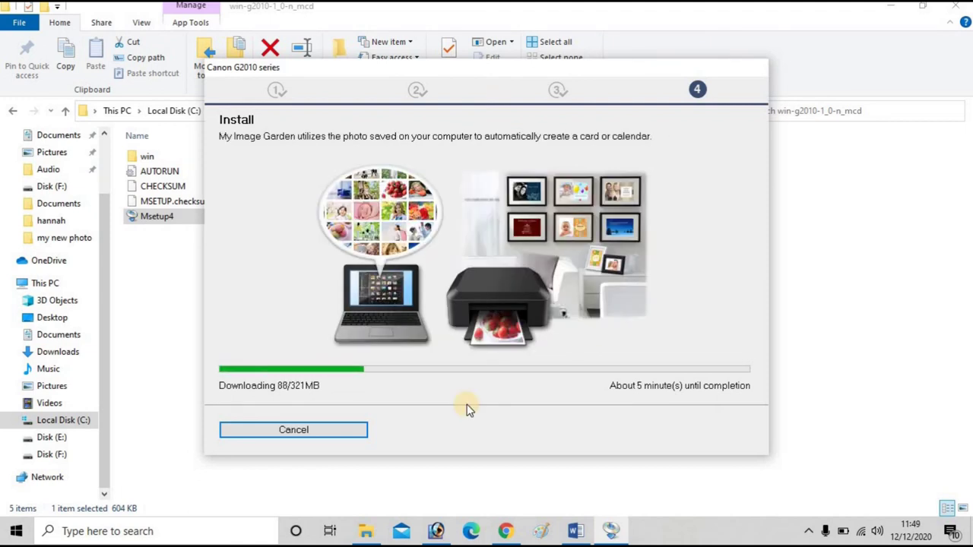
pyautogui.click(301, 430)
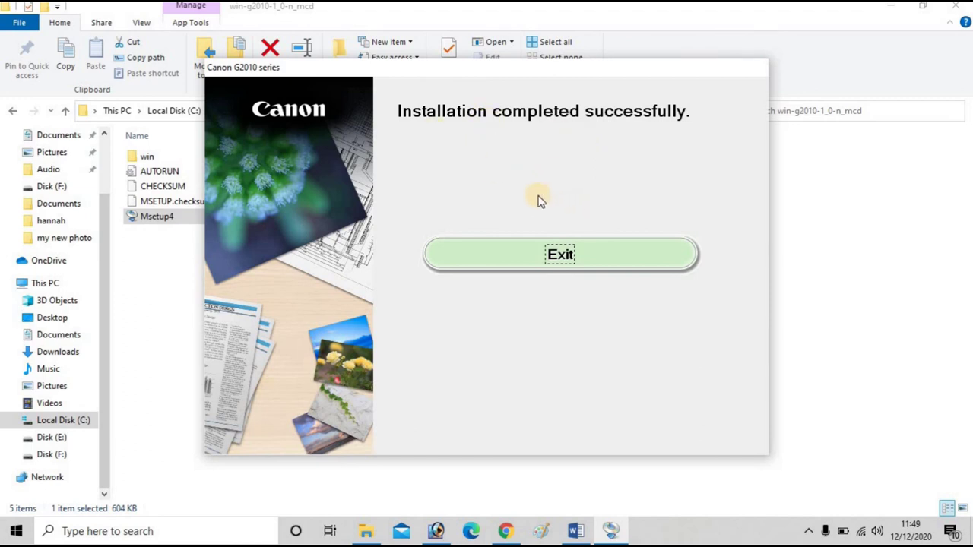
pyautogui.click(547, 257)
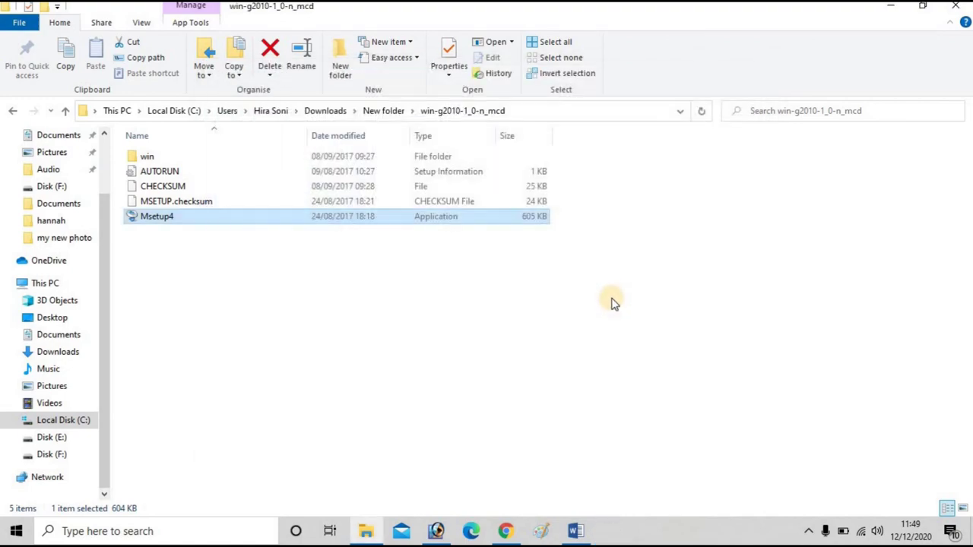